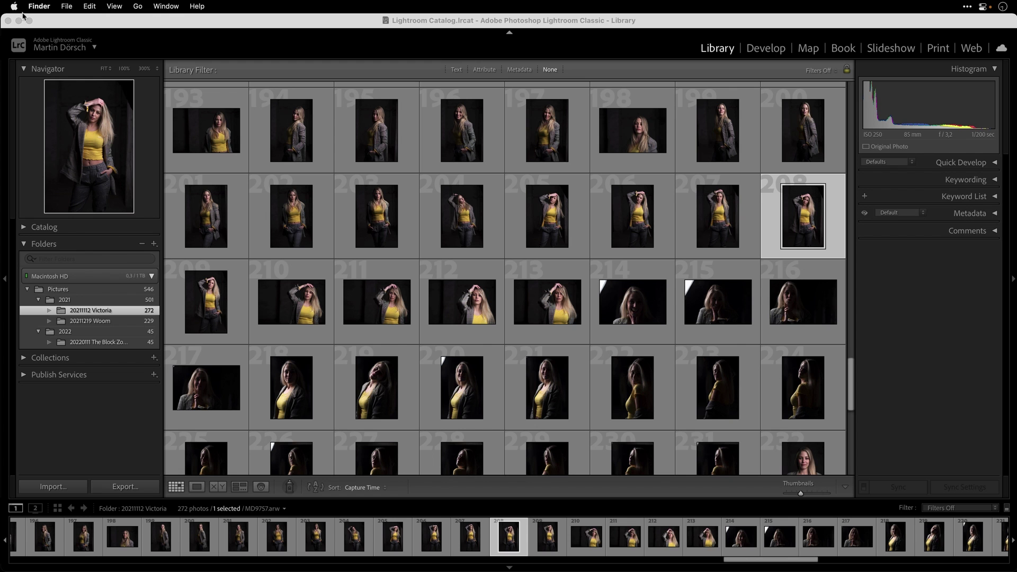
Set the Lightroom window aside, open the MD SSD drive in Finder and move its window off the centre of the desktop
{"action": "left_click", "coordinate": [8, 21]}
{"action": "double_click", "coordinate": [982, 36]}
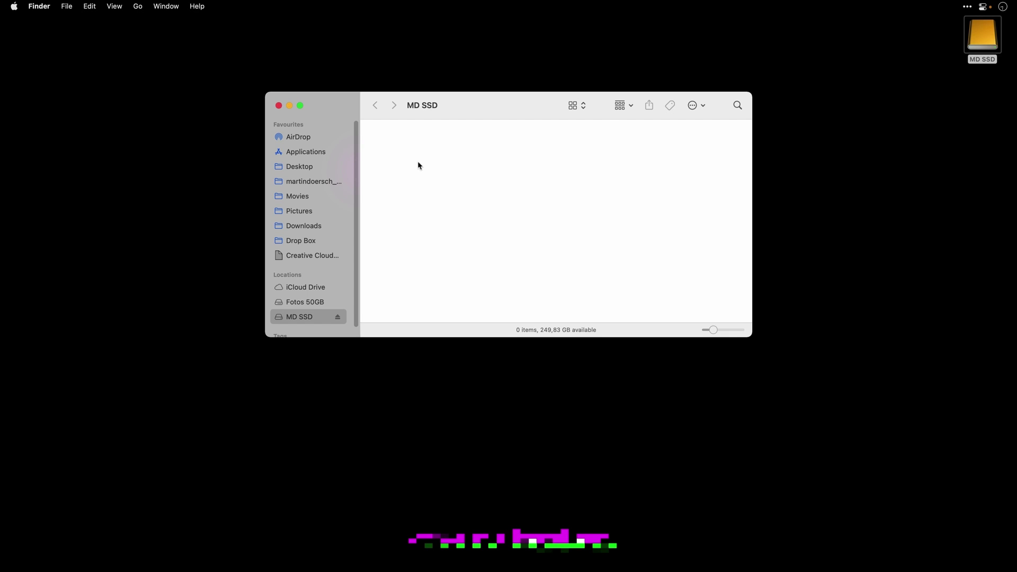
{"action": "left_click_drag", "start_coordinate": [480, 103], "coordinate": [728, 259]}
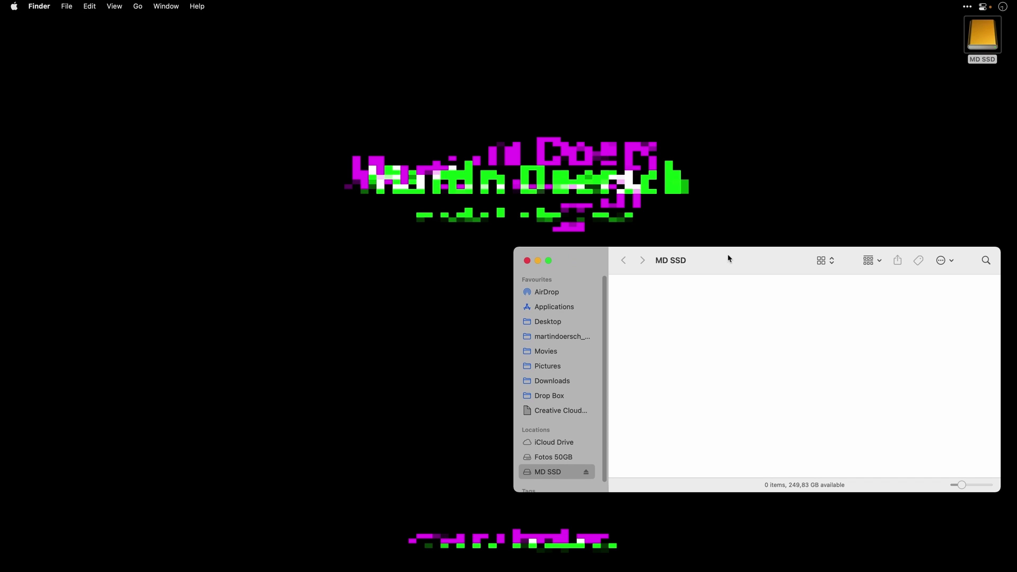
Capture a screenshot of the desktop and place the image file on the MD SSD drive
{"action": "key", "text": "super+shift+3"}
{"action": "left_click_drag", "start_coordinate": [333, 129], "coordinate": [392, 188]}
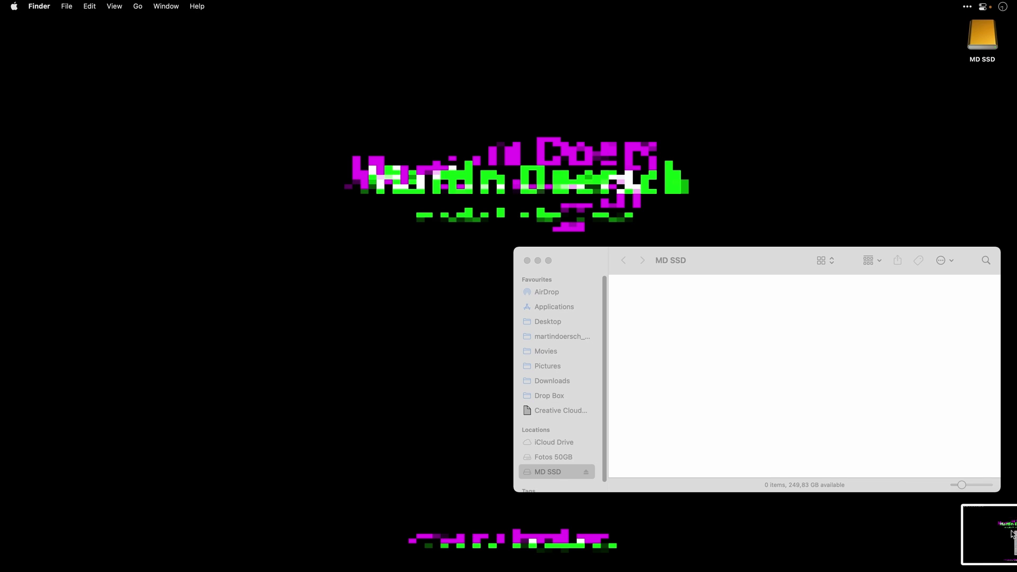
{"action": "left_click_drag", "start_coordinate": [989, 159], "coordinate": [697, 332]}
Delete the two leftover screenshot files from the desktop
{"action": "left_click", "coordinate": [992, 95]}
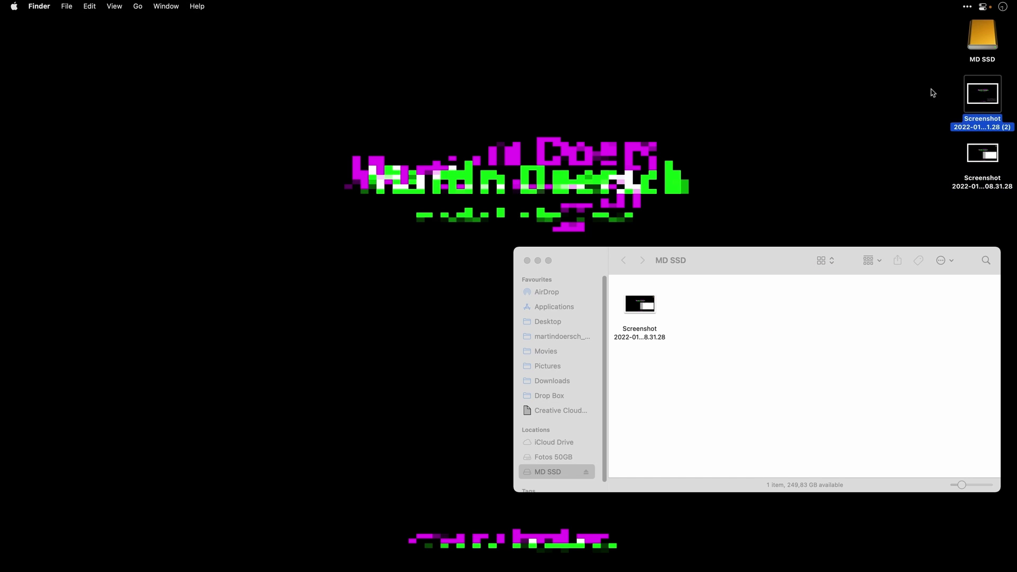
{"action": "left_click_drag", "start_coordinate": [930, 89], "coordinate": [1016, 185]}
{"action": "key", "text": "super+BackSpace"}
Close the MD SSD window and switch back to Lightroom Classic
{"action": "left_click_drag", "start_coordinate": [735, 265], "coordinate": [525, 176]}
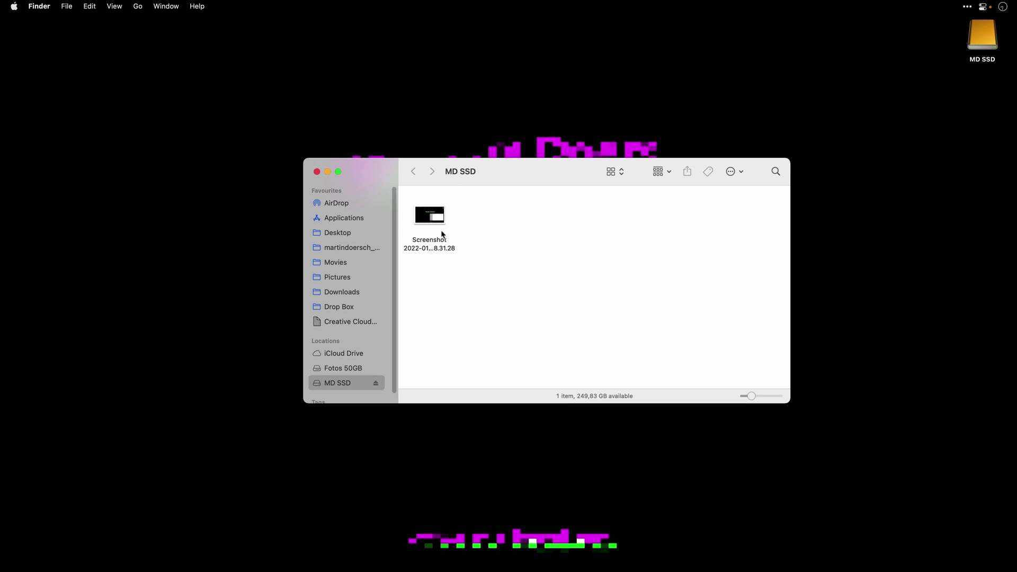
{"action": "left_click", "coordinate": [981, 48]}
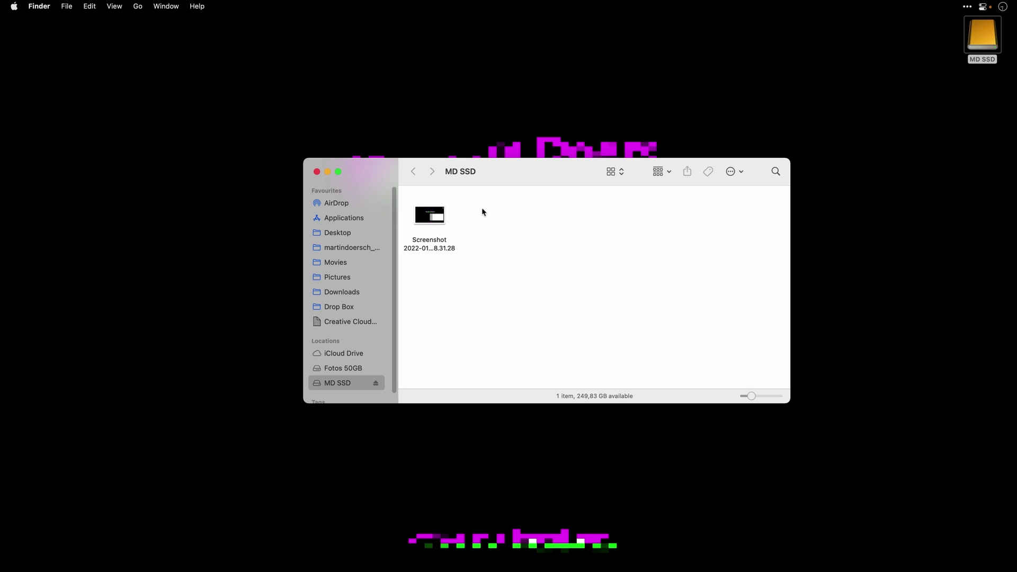
{"action": "left_click_drag", "start_coordinate": [500, 173], "coordinate": [502, 167]}
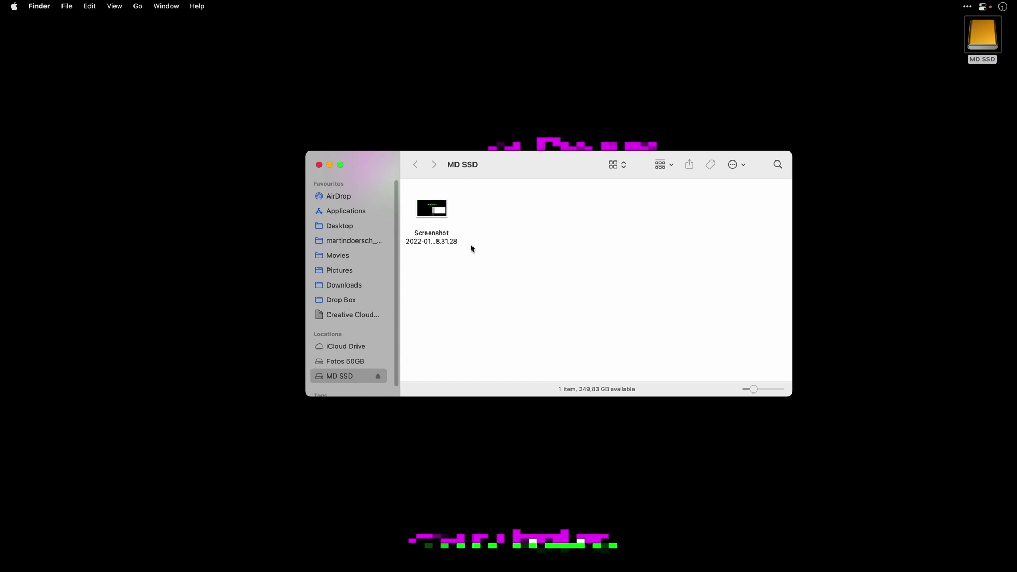
{"action": "key", "text": "super+w"}
{"action": "mouse_move", "coordinate": [493, 559]}
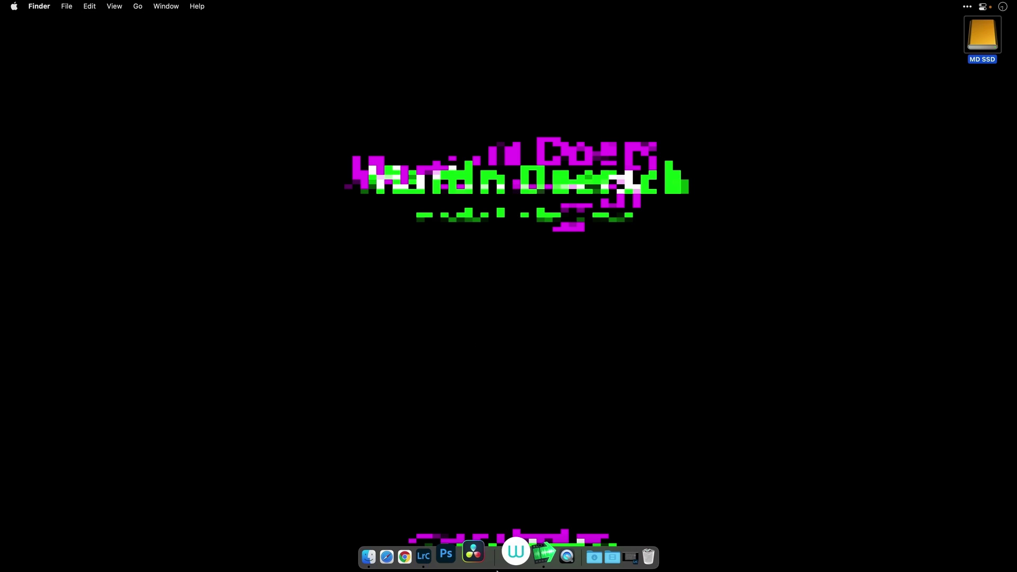
{"action": "left_click", "coordinate": [447, 555]}
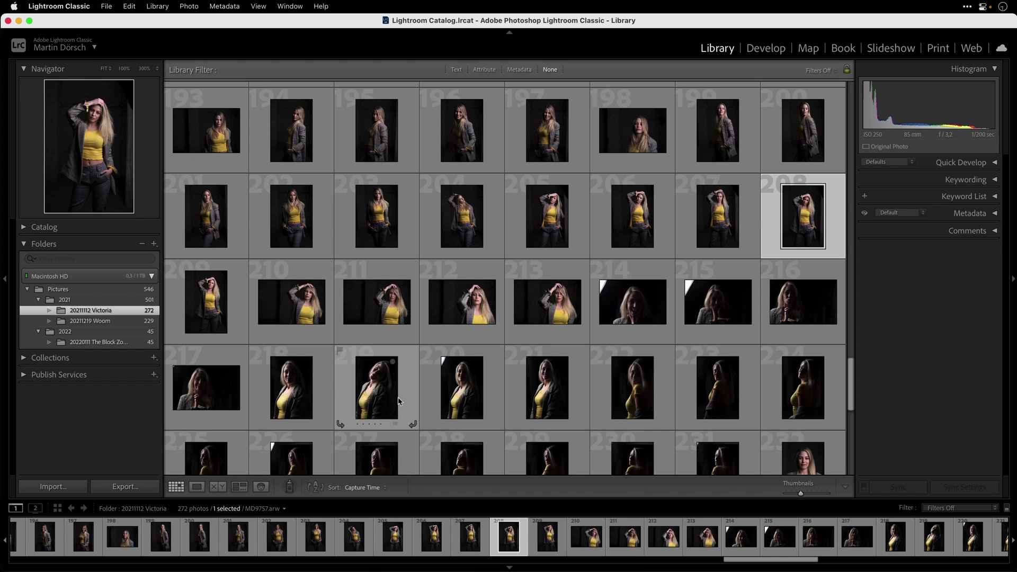
Import the screenshot from the MD SSD drive using Add, so it enters the catalog without being moved
{"action": "left_click", "coordinate": [59, 489]}
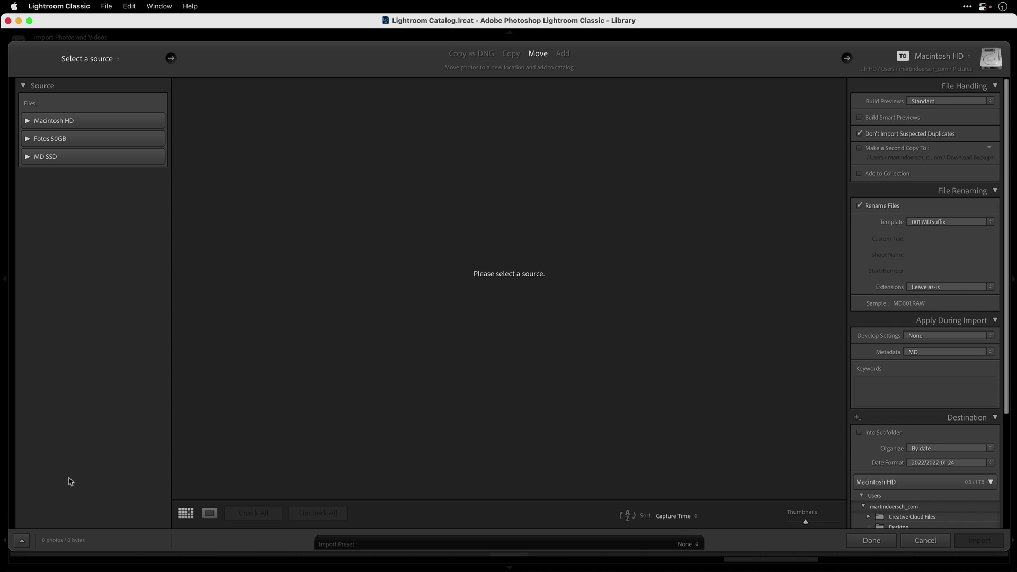
{"action": "left_click", "coordinate": [562, 54]}
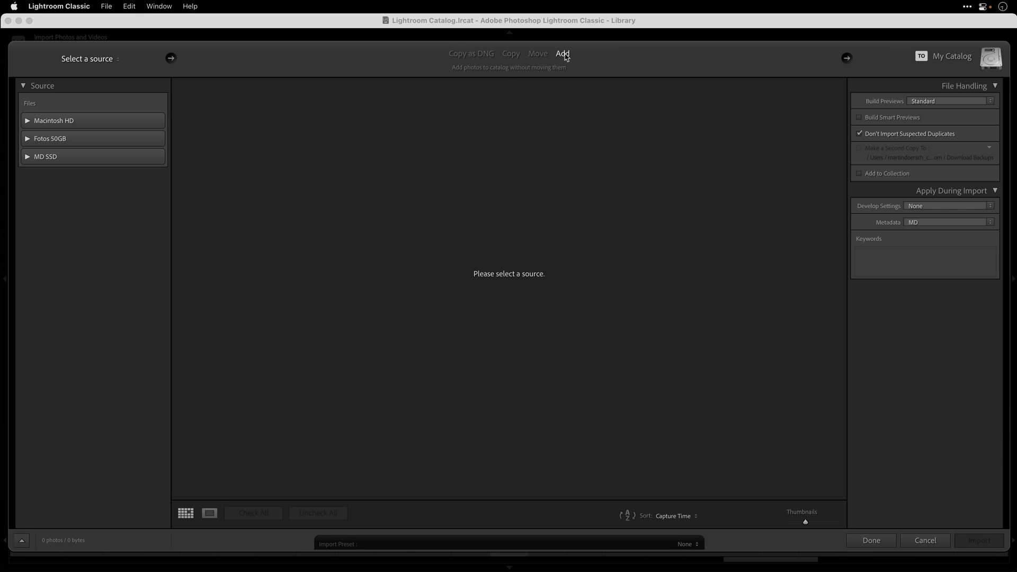
{"action": "left_click", "coordinate": [29, 158]}
{"action": "left_click", "coordinate": [55, 158]}
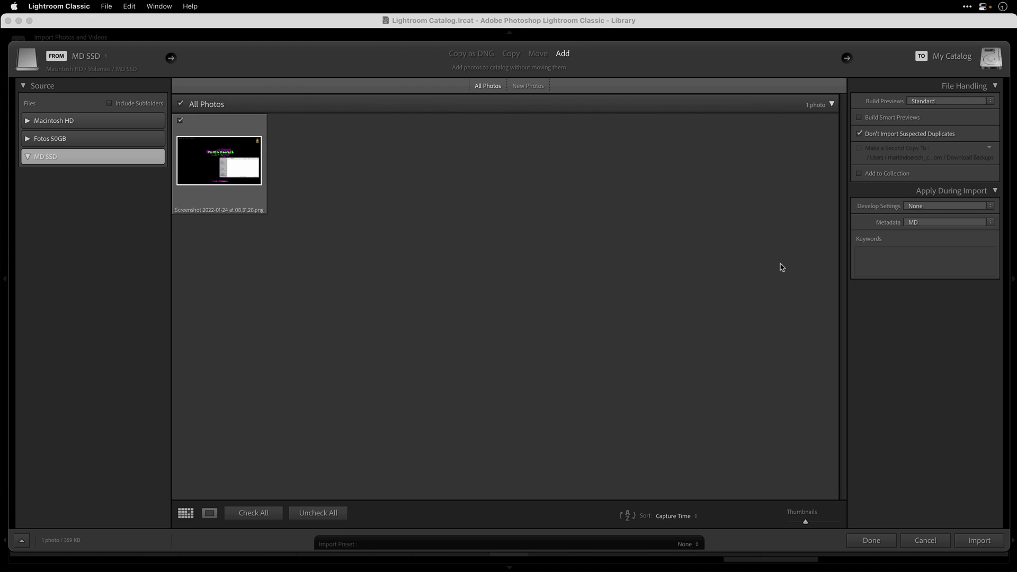
{"action": "left_click", "coordinate": [979, 541]}
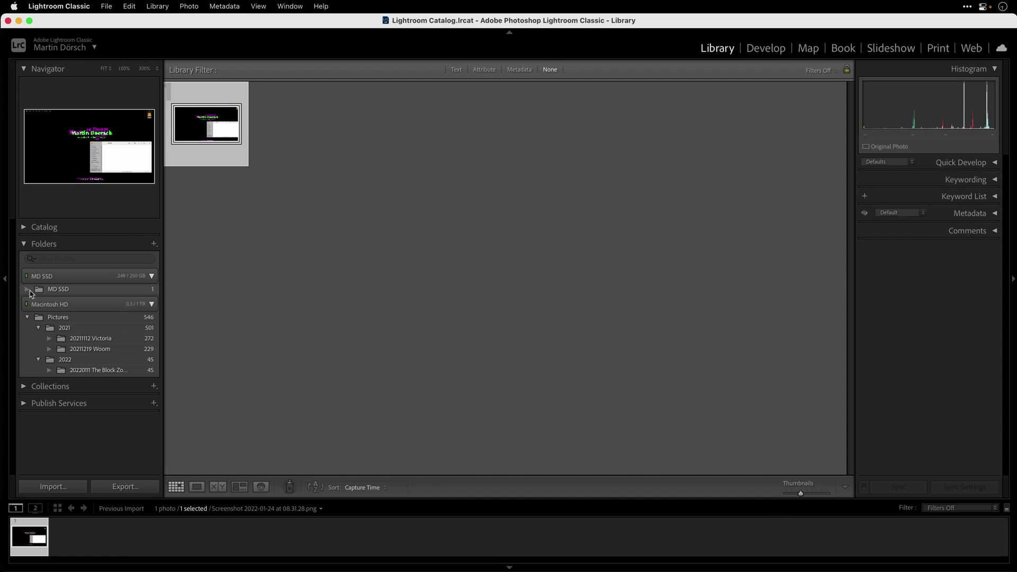
Create a folder named 2021 inside the MD SSD folder without including the selected photo
{"action": "left_click", "coordinate": [56, 278]}
{"action": "left_click", "coordinate": [56, 278]}
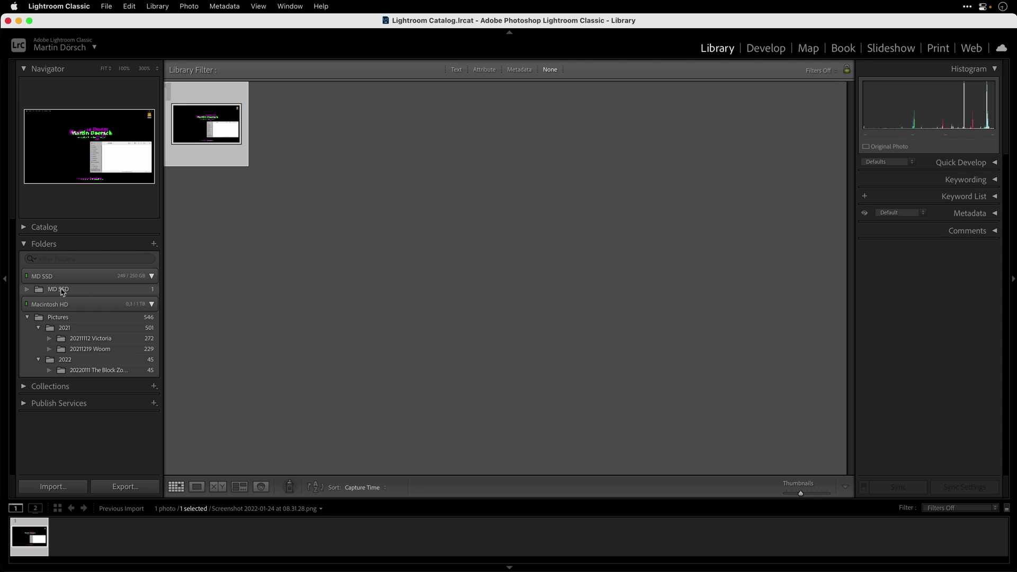
{"action": "left_click", "coordinate": [61, 291]}
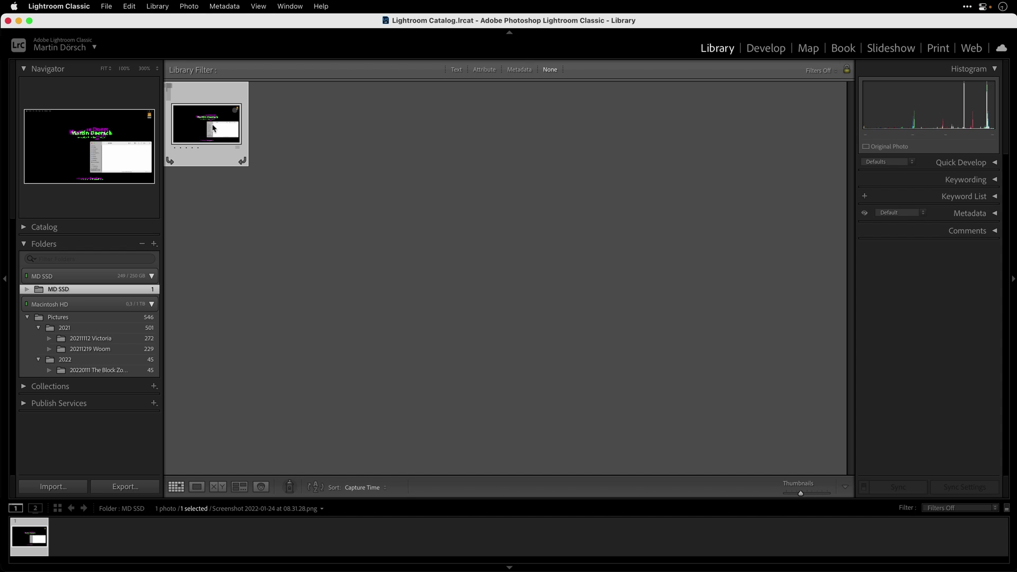
{"action": "right_click", "coordinate": [67, 293]}
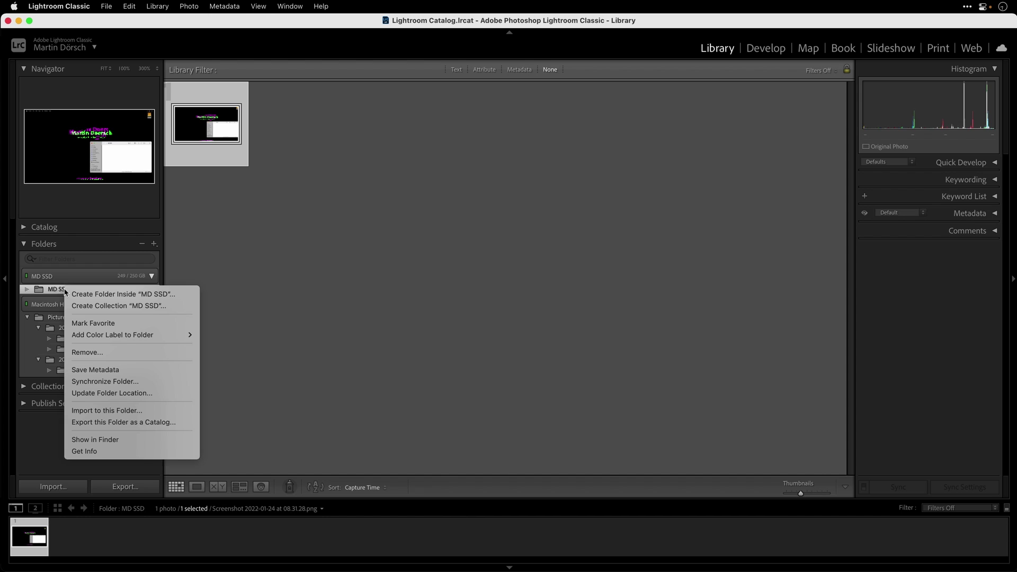
{"action": "left_click", "coordinate": [176, 299]}
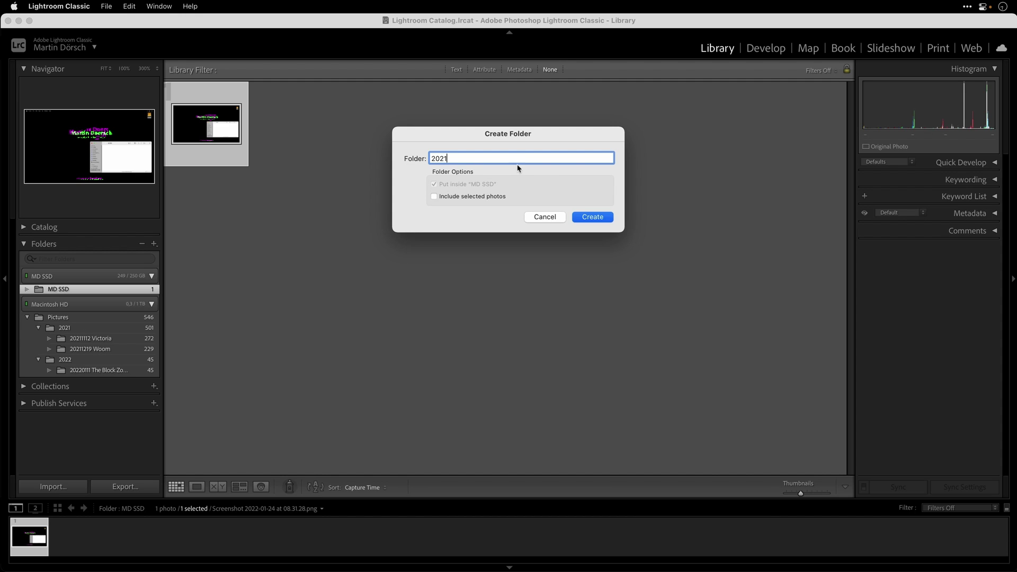
{"action": "left_click", "coordinate": [598, 220]}
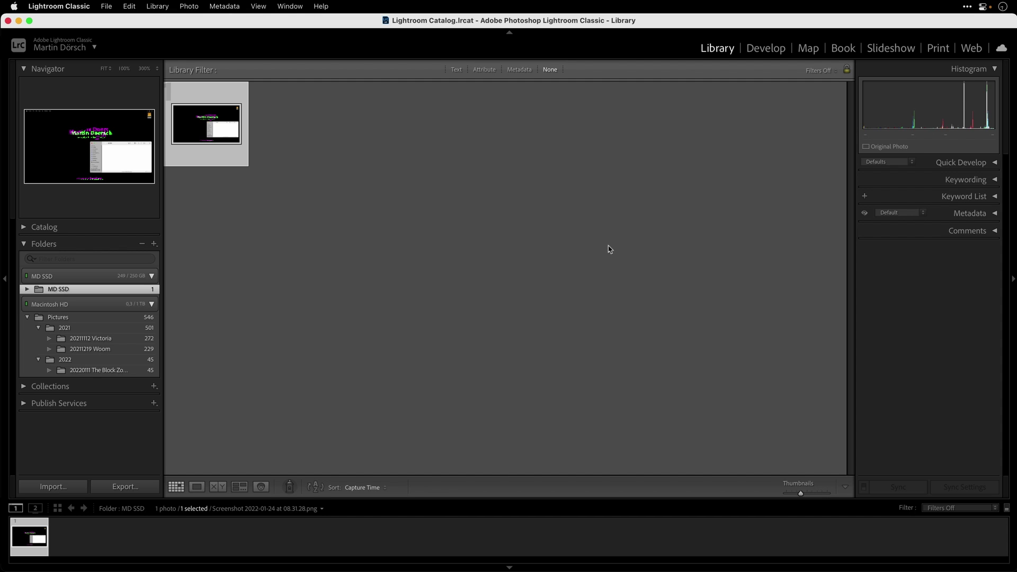
Move the folder 20220111 The Block Zone - Monster Truck from Macintosh HD into the 2021 folder on MD SSD
{"action": "left_click", "coordinate": [27, 289]}
{"action": "left_click", "coordinate": [72, 300]}
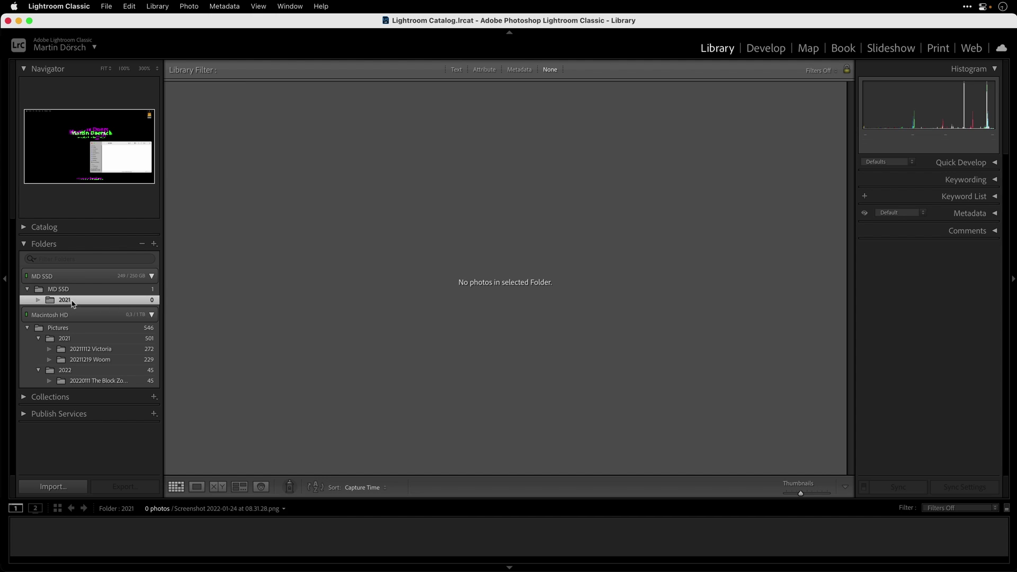
{"action": "left_click", "coordinate": [67, 290]}
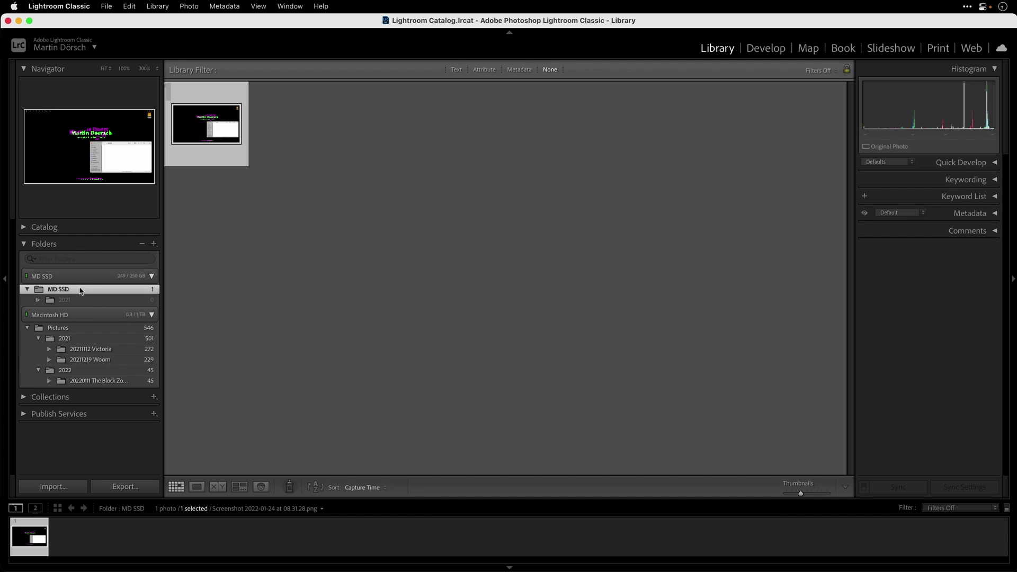
{"action": "left_click", "coordinate": [150, 382]}
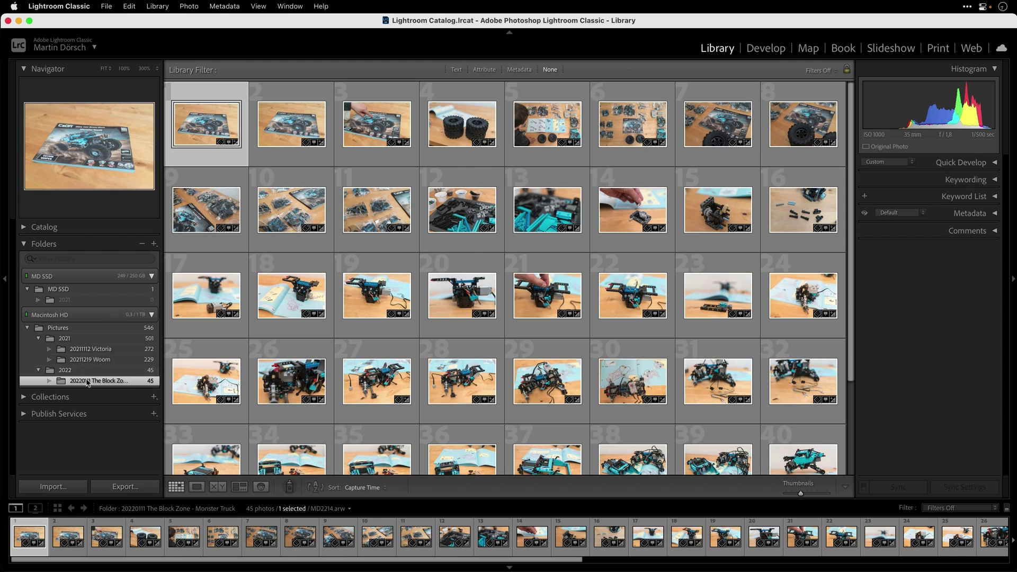
{"action": "left_click_drag", "start_coordinate": [80, 384], "coordinate": [68, 305]}
{"action": "left_click", "coordinate": [609, 201]}
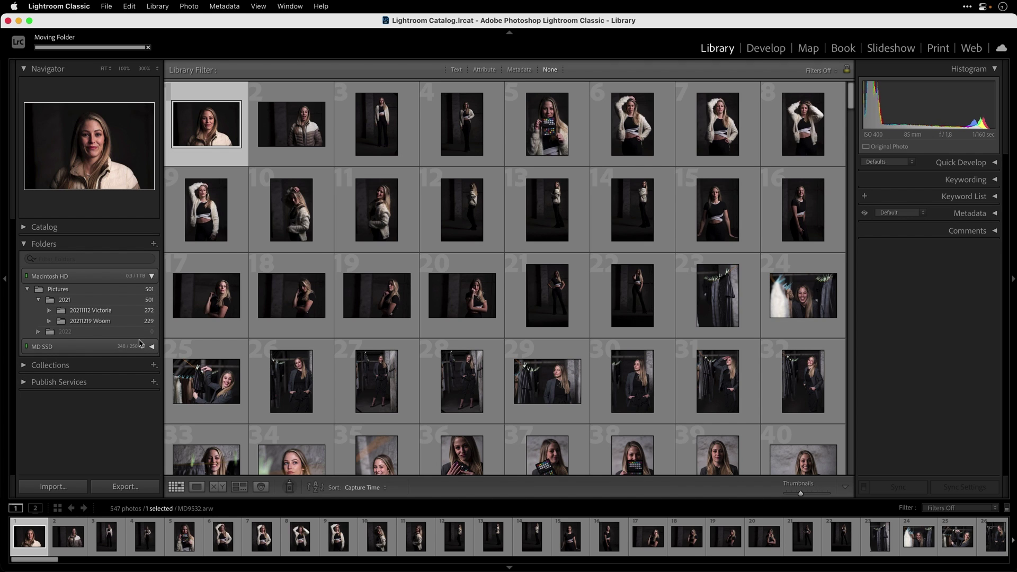
Expand the MD SSD folders and rename the 2021 folder there to 2022
{"action": "left_click", "coordinate": [58, 349]}
{"action": "left_click", "coordinate": [39, 370]}
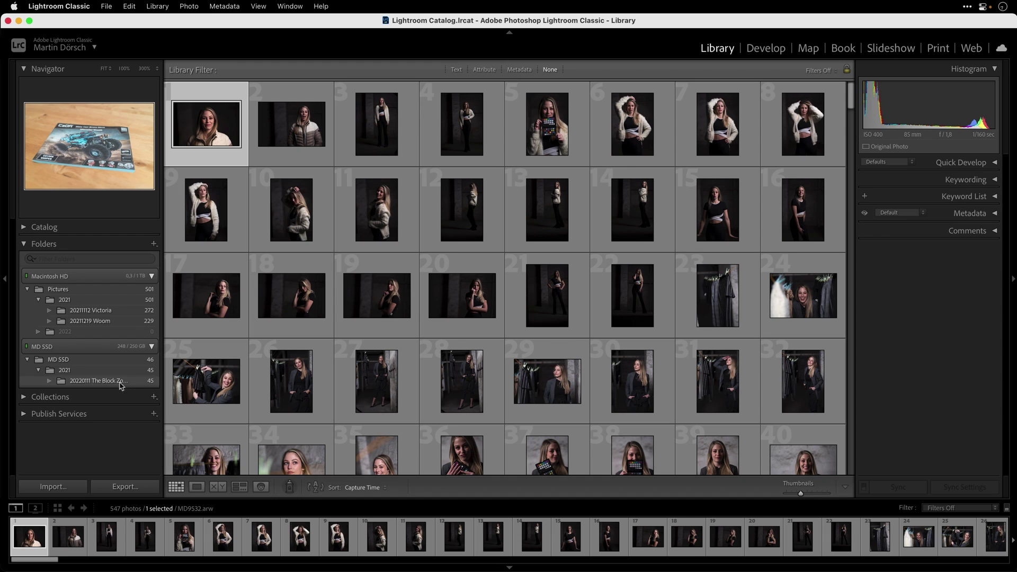
{"action": "right_click", "coordinate": [66, 370]}
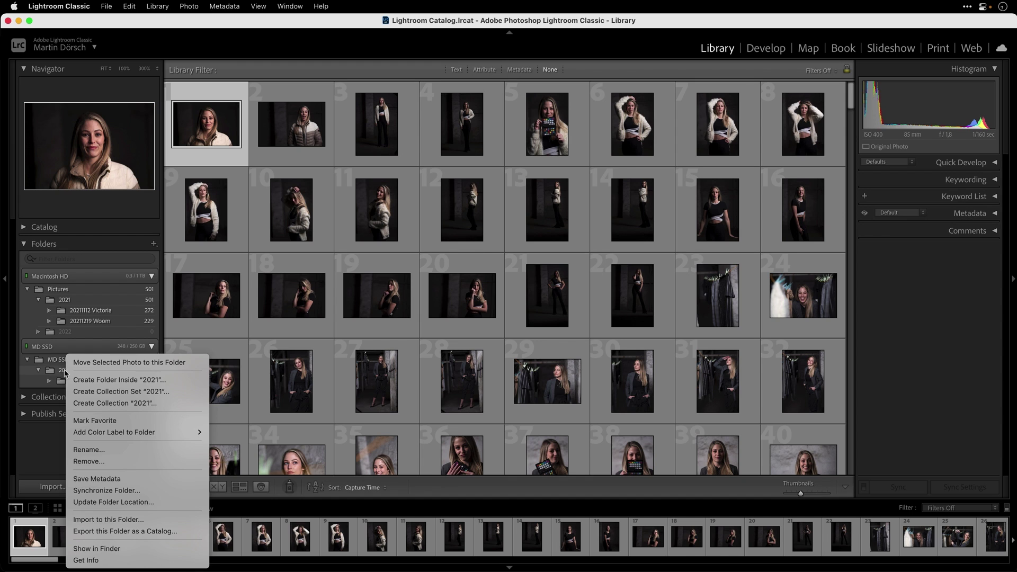
{"action": "left_click", "coordinate": [103, 451]}
{"action": "left_click", "coordinate": [471, 171]}
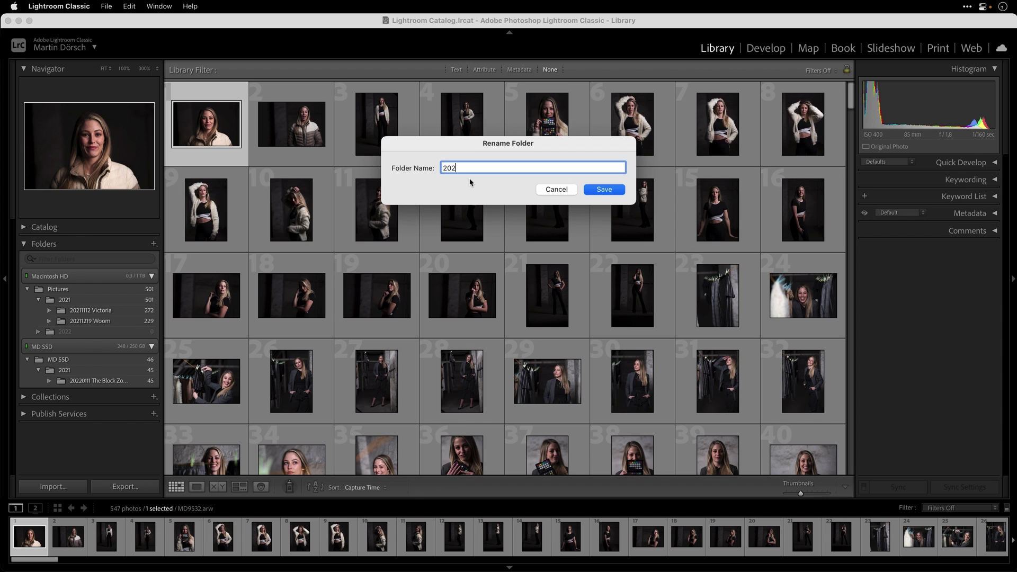
{"action": "key", "text": "Return"}
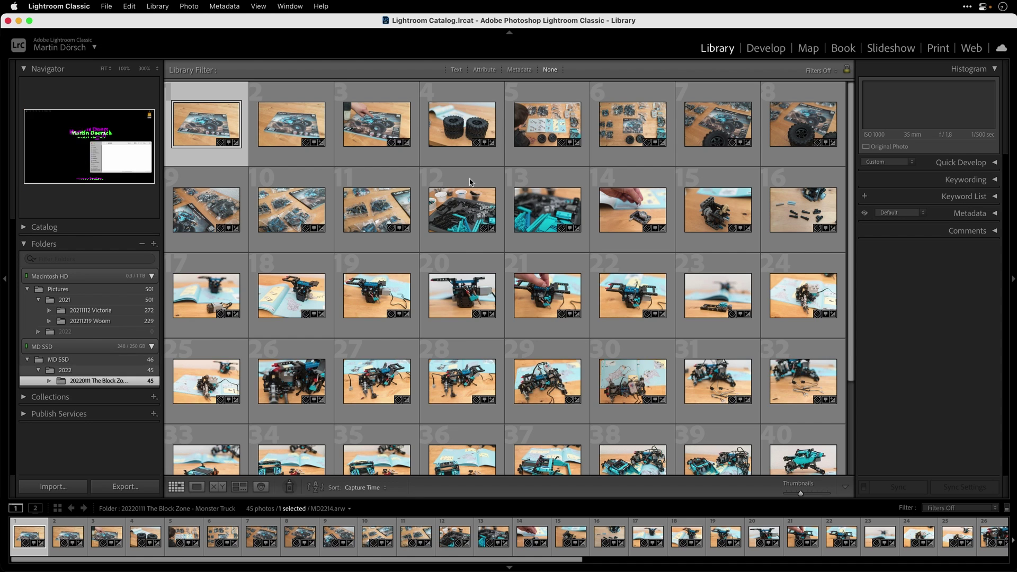
Remove the imported screenshot in the MD SSD folder from the Lightroom catalog
{"action": "left_click", "coordinate": [59, 359]}
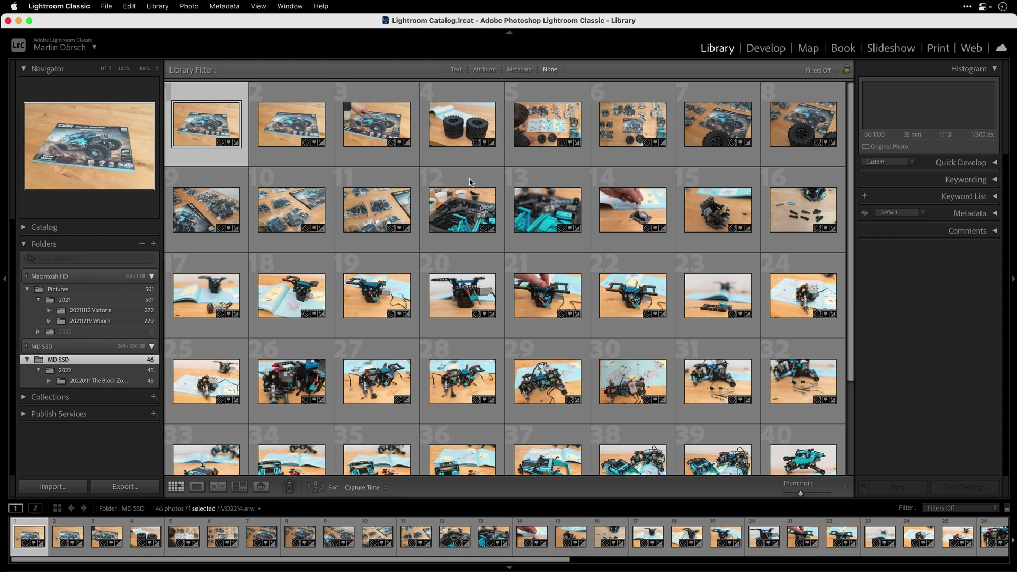
{"action": "key", "text": "End"}
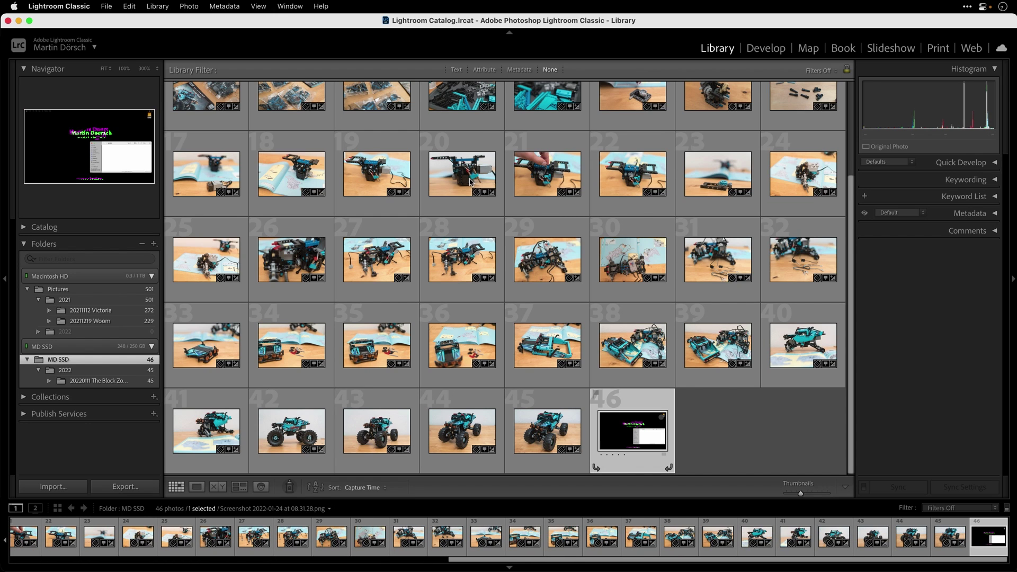
{"action": "key", "text": "Delete"}
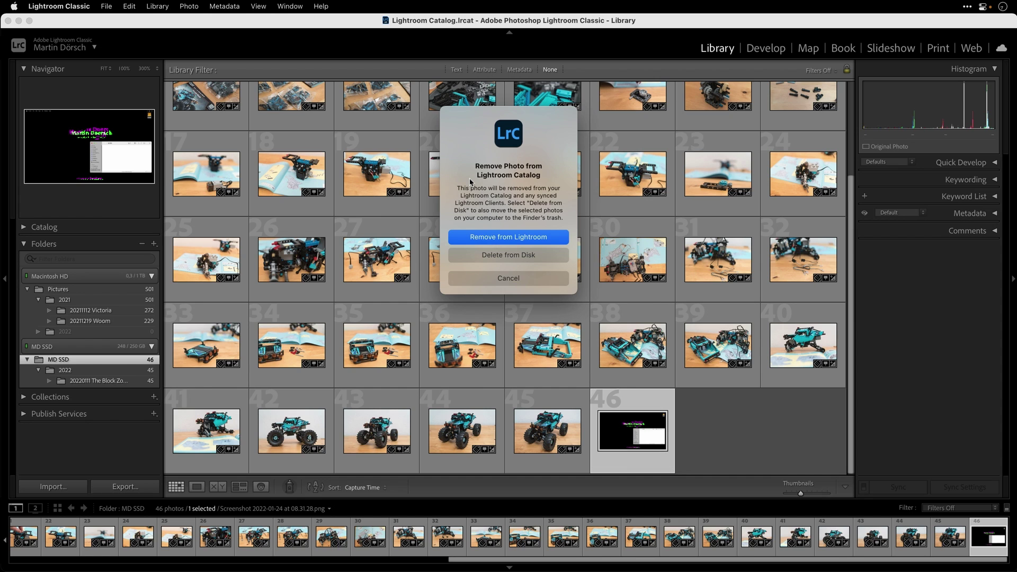
{"action": "key", "text": "Return"}
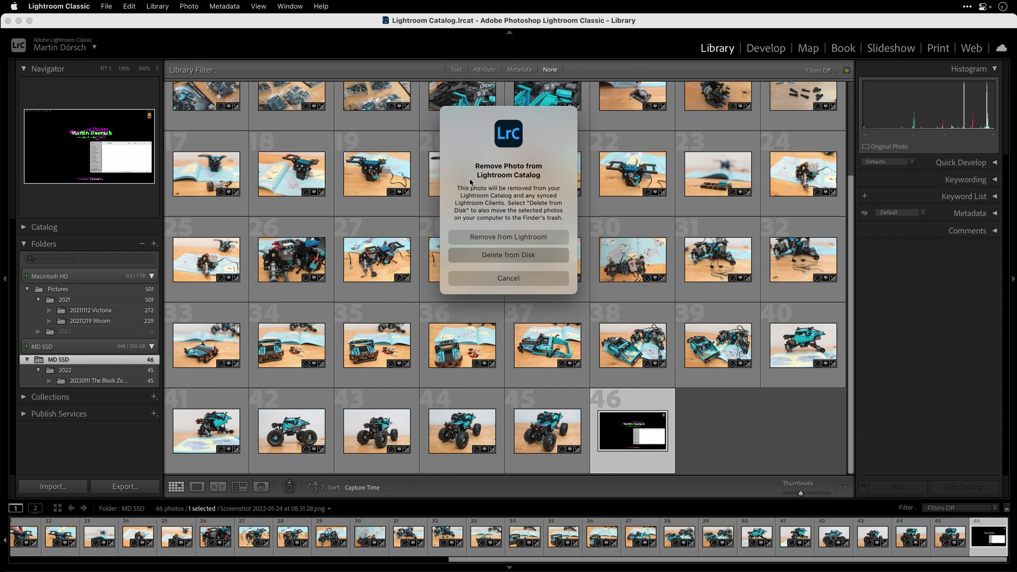
Hide the MD SSD parent folder so that 2022 is the top-level folder under the drive
{"action": "left_click", "coordinate": [132, 374]}
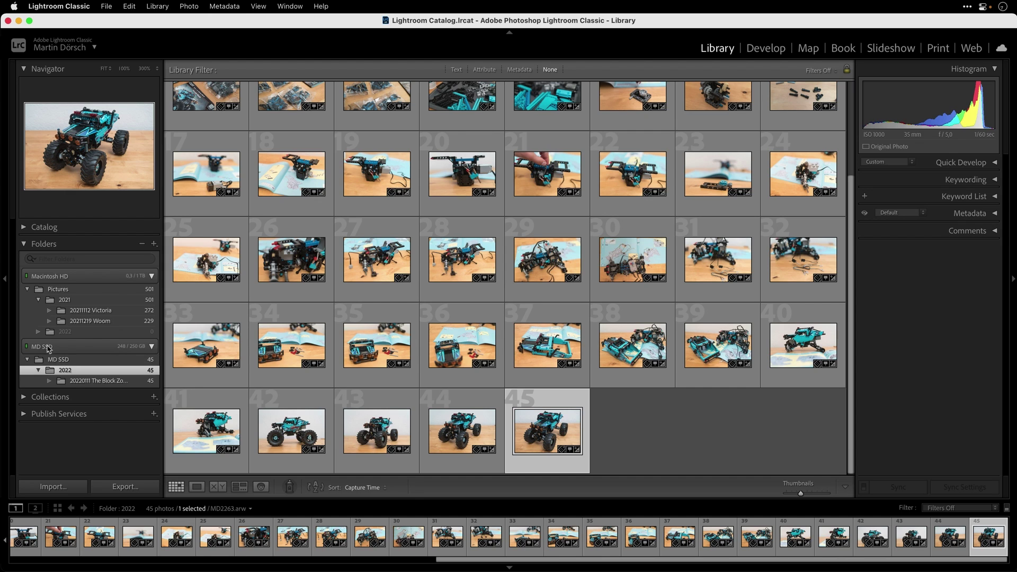
{"action": "right_click", "coordinate": [61, 360]}
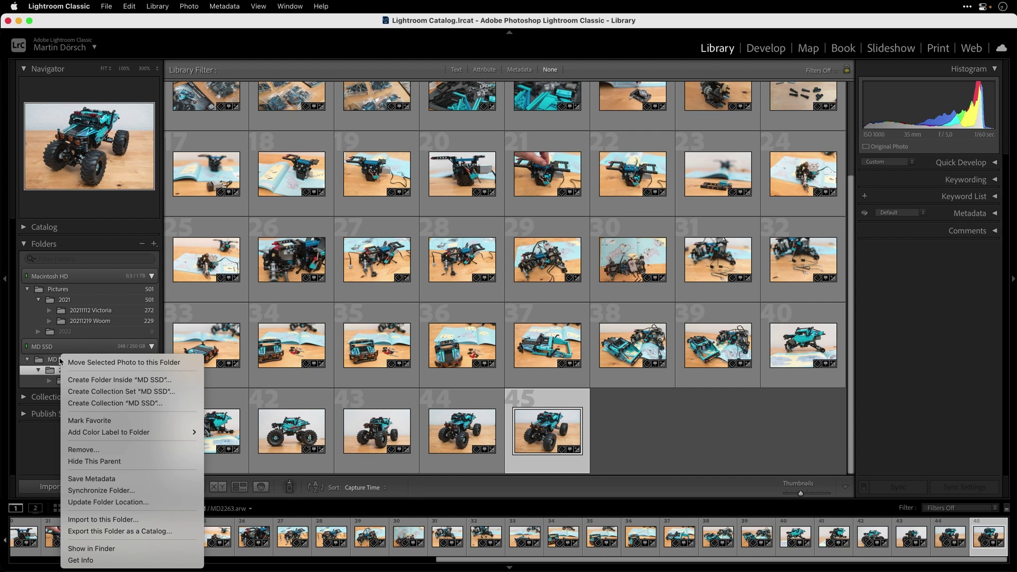
{"action": "left_click", "coordinate": [114, 462]}
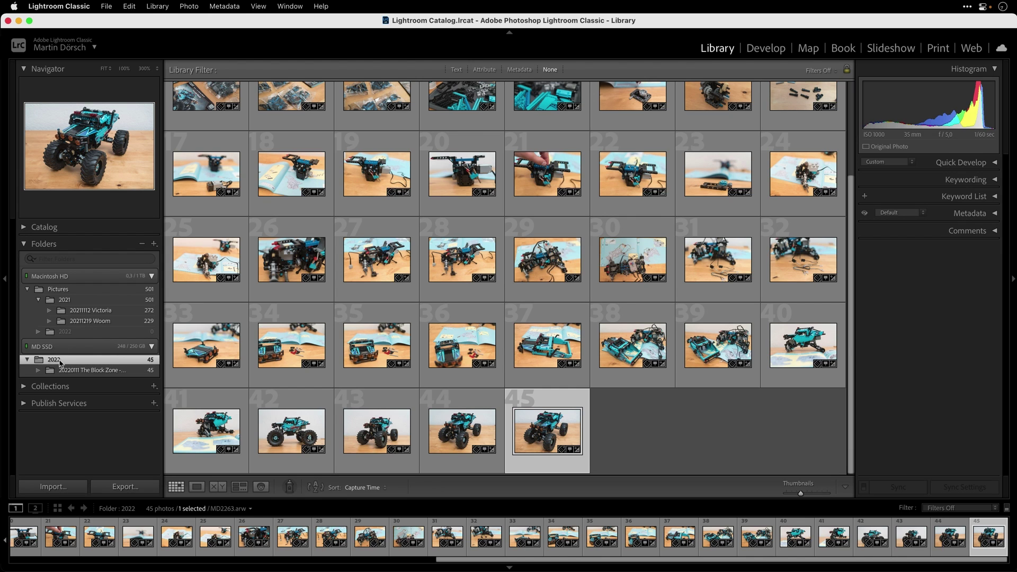
Show the parent folder of the 2022 folder on MD SSD
{"action": "left_click", "coordinate": [97, 372]}
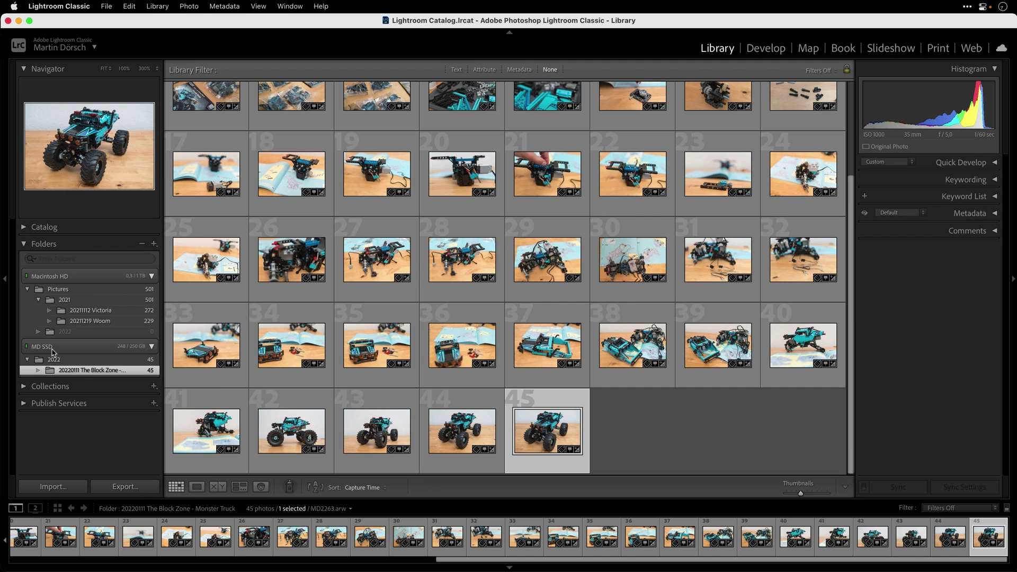
{"action": "right_click", "coordinate": [53, 360]}
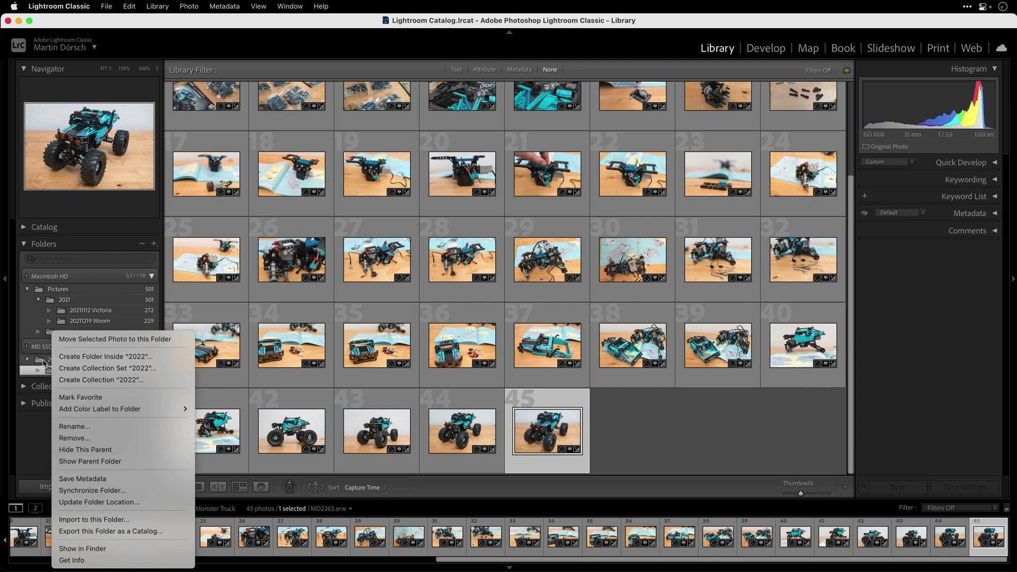
{"action": "left_click", "coordinate": [97, 462]}
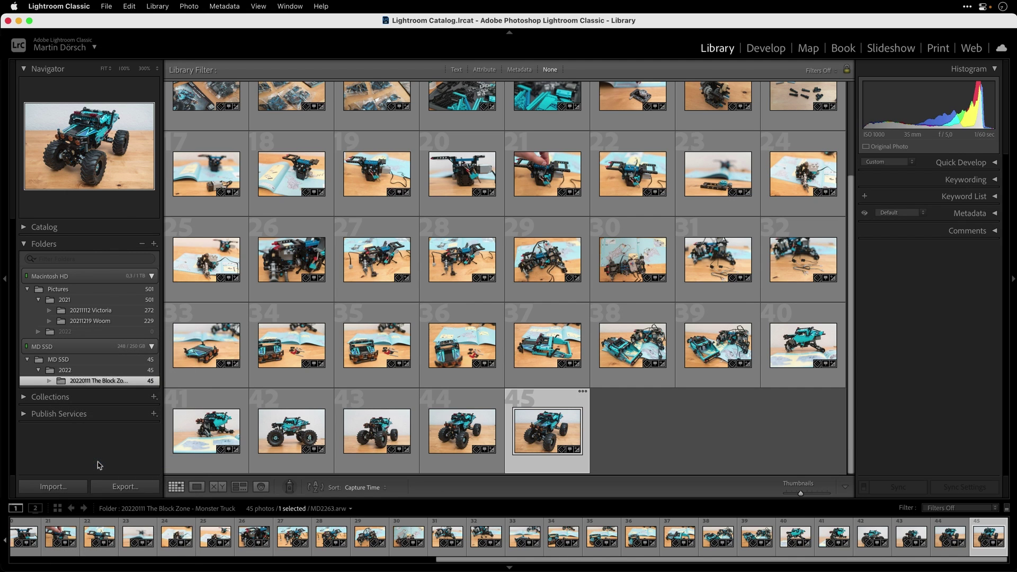
Create a folder named 2021 inside the MD SSD parent folder without including selected photos, and hide that parent folder again
{"action": "right_click", "coordinate": [58, 361]}
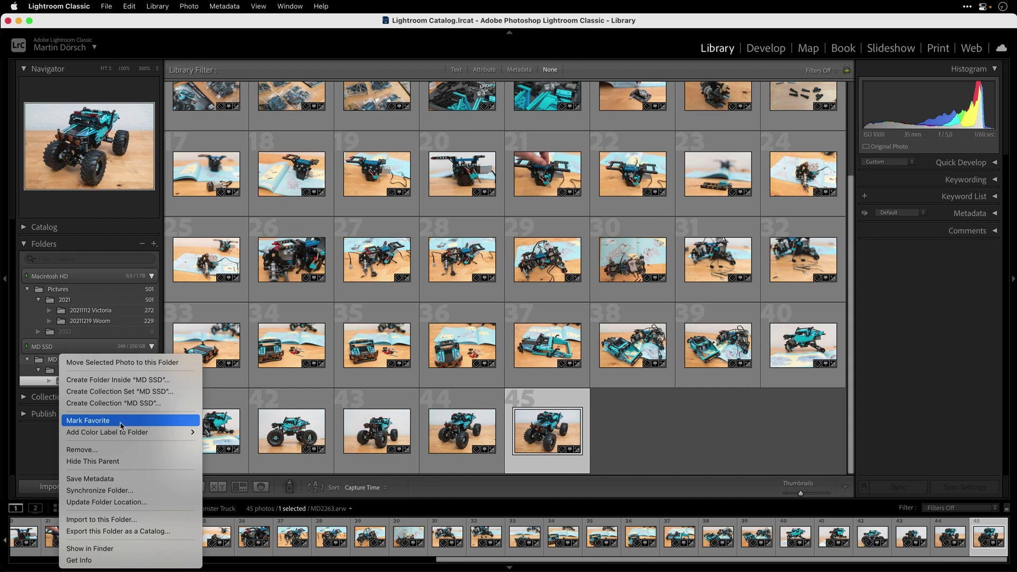
{"action": "left_click", "coordinate": [152, 382]}
{"action": "type", "text": "2021"}
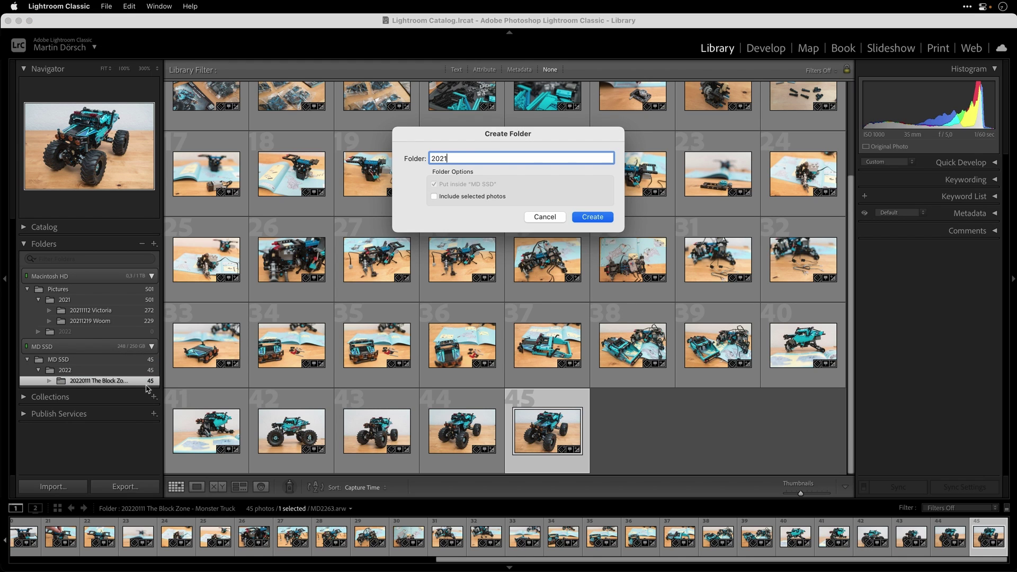
{"action": "left_click", "coordinate": [596, 218]}
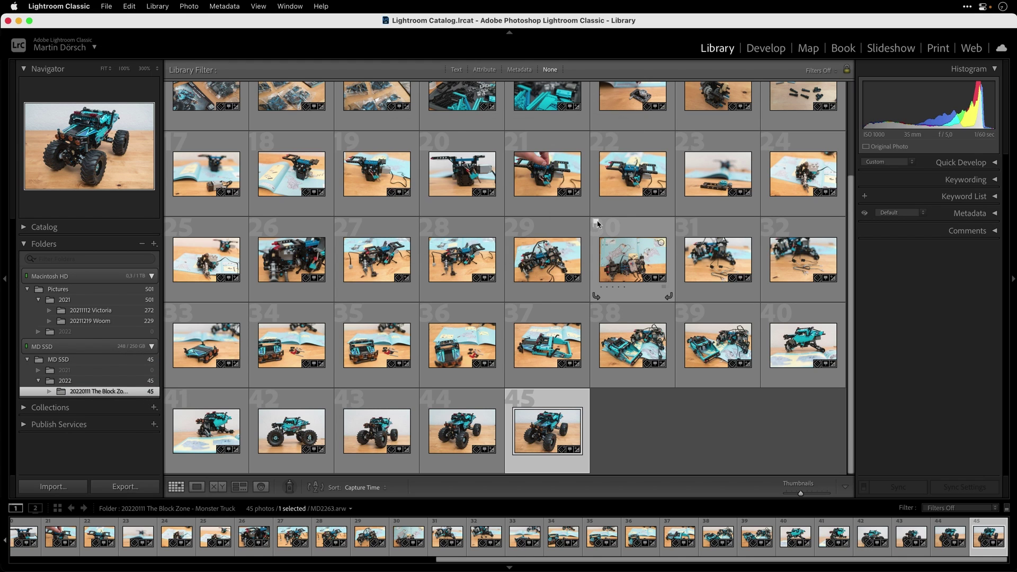
{"action": "right_click", "coordinate": [66, 362]}
{"action": "key", "text": "Escape"}
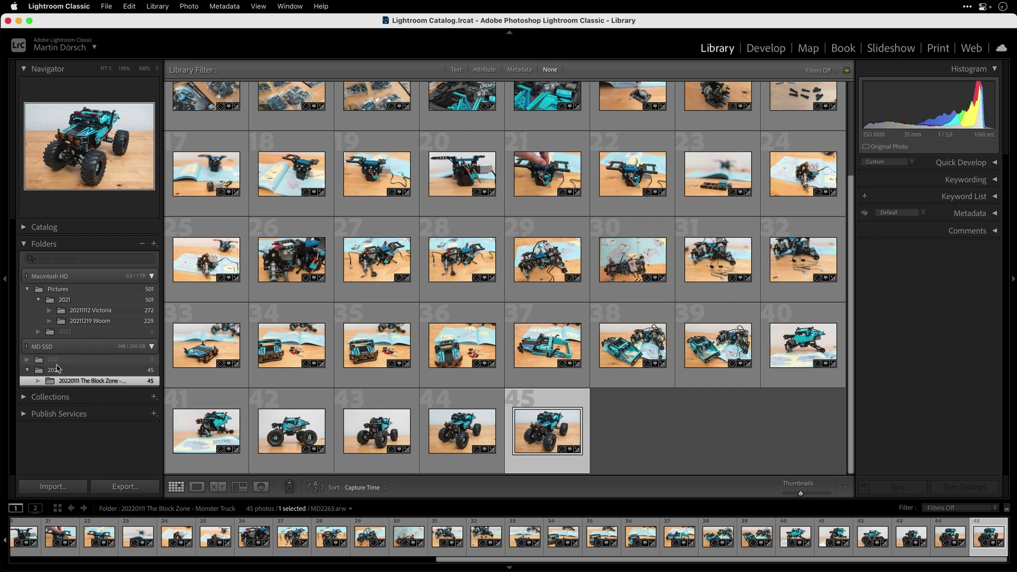
Move the folder dated 20211112 from Macintosh HD into the 2021 folder on MD SSD and confirm the move
{"action": "mouse_move", "coordinate": [119, 312]}
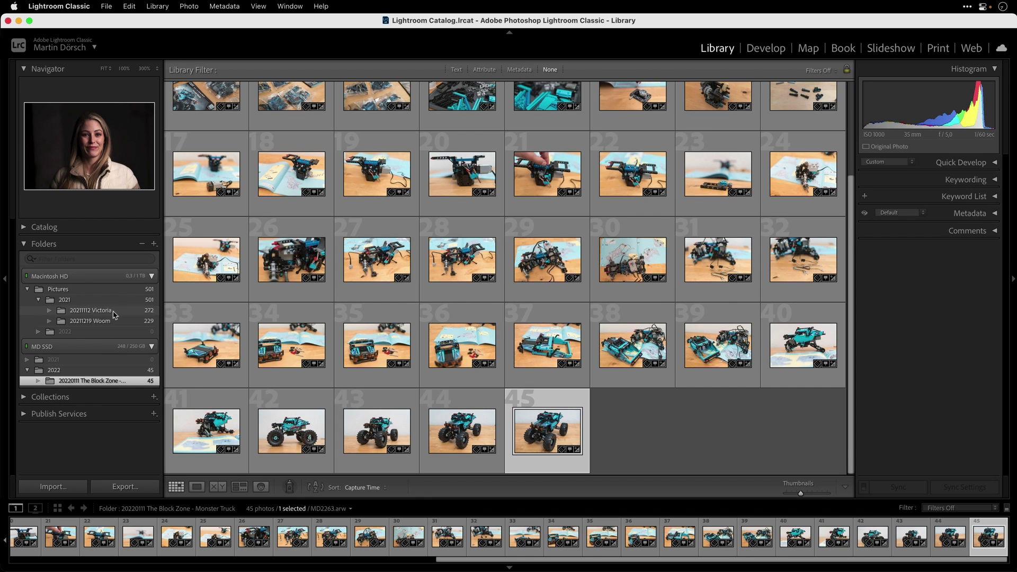
{"action": "left_click_drag", "start_coordinate": [123, 320], "coordinate": [62, 361]}
{"action": "key", "text": "Return"}
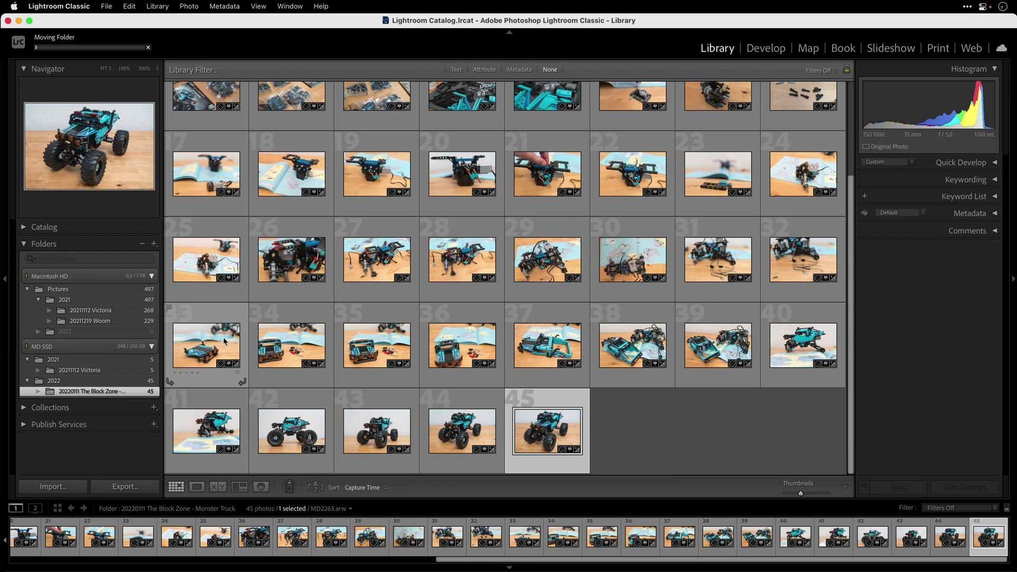